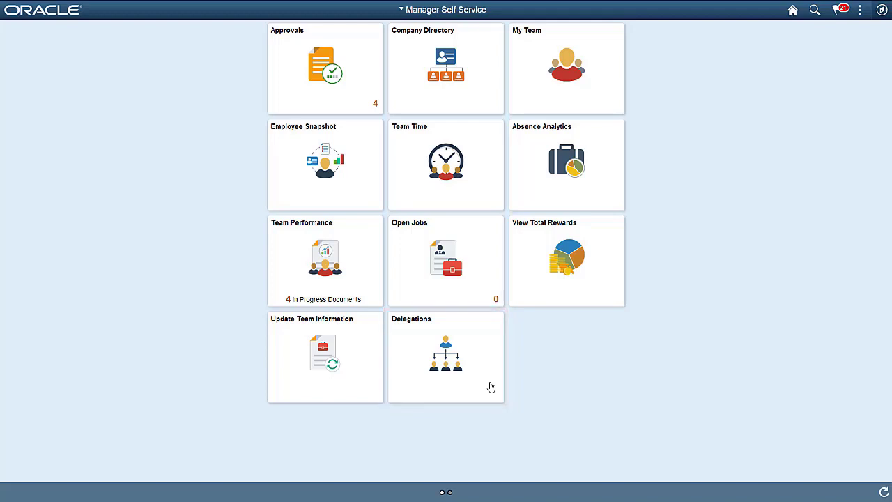
Create a delegation request ending 01/15/2020, commenting that approvals are delegated to two managers.
left_click(492, 387)
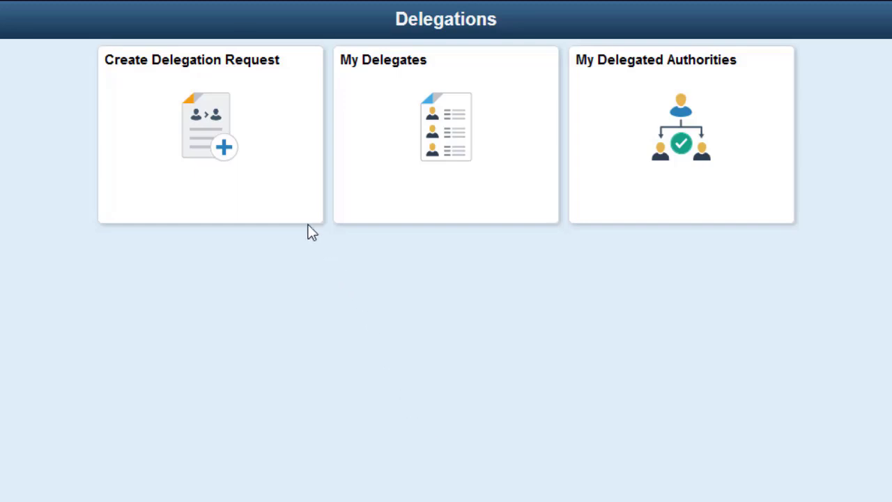
left_click(292, 202)
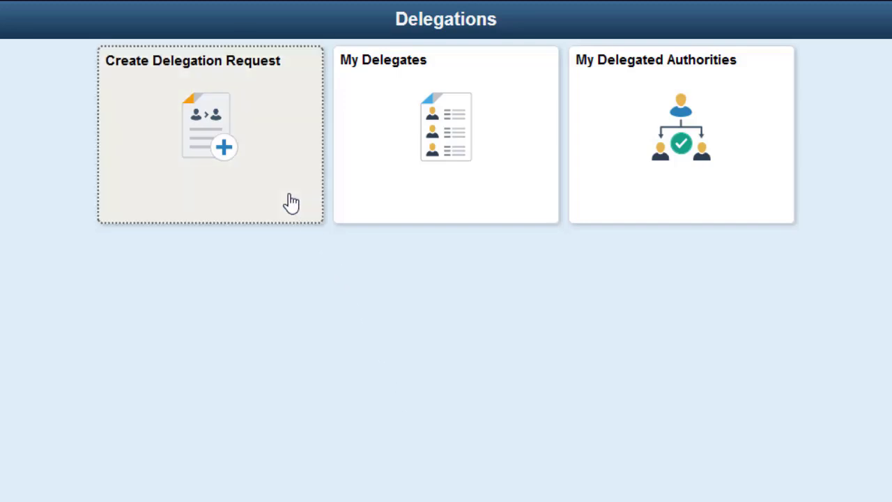
left_click(370, 129)
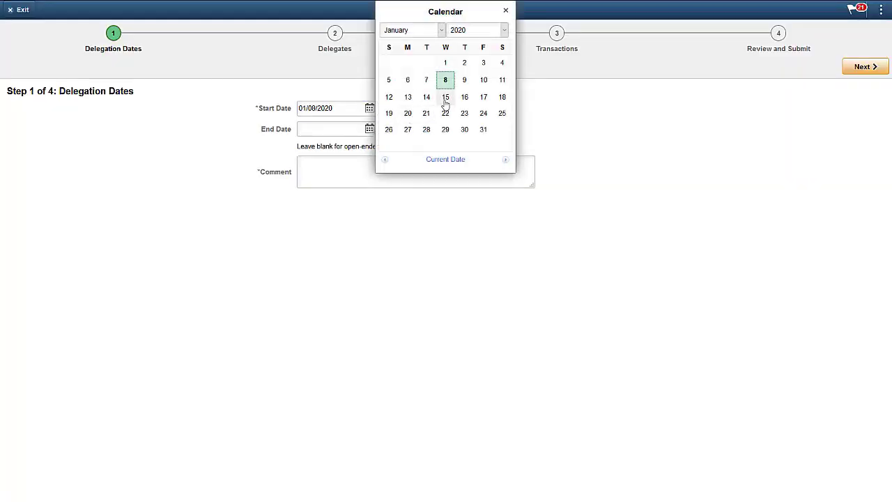
left_click(445, 97)
left_click(305, 164)
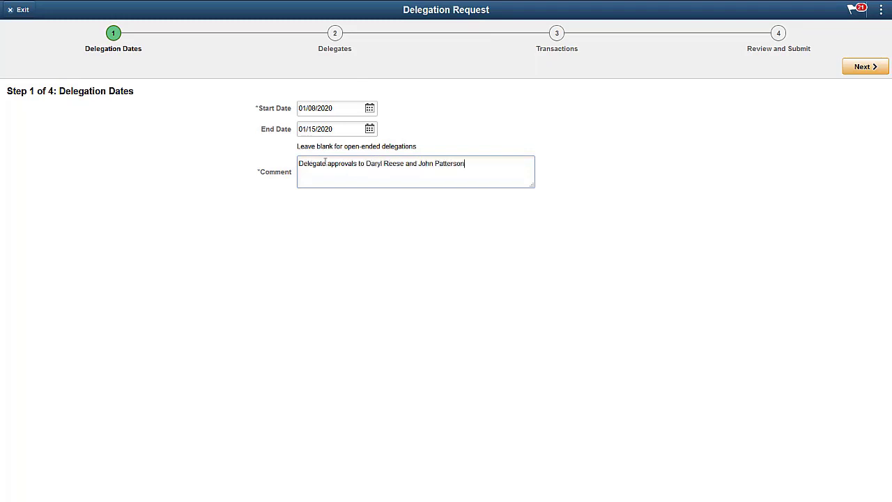
left_click(861, 67)
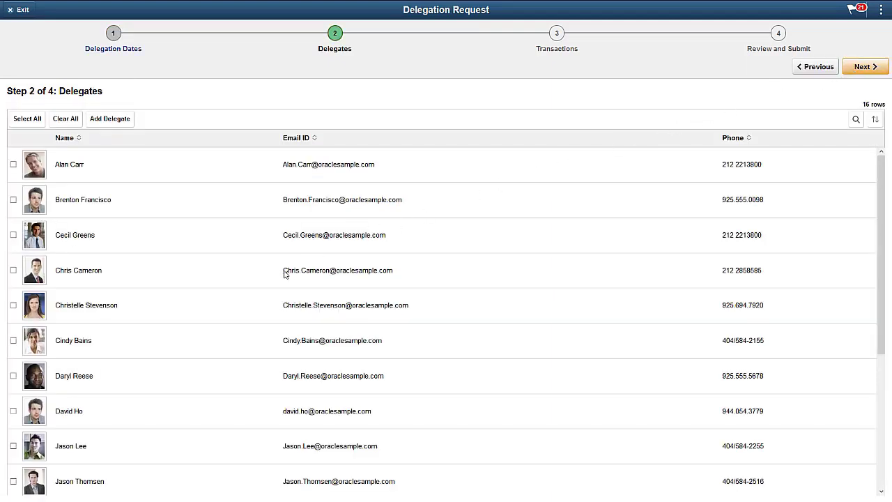
Tick two people in the 16-person Delegates list, then advance to Transactions.
left_click(12, 376)
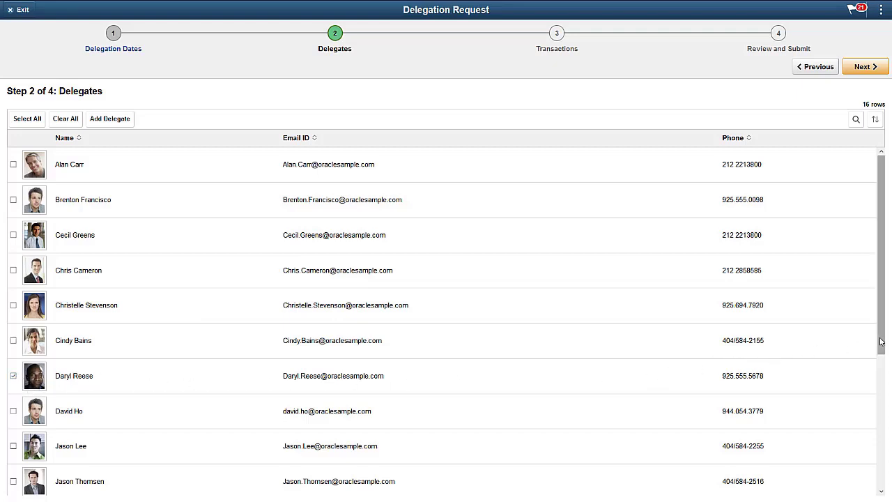
left_click_drag(881, 341, 890, 481)
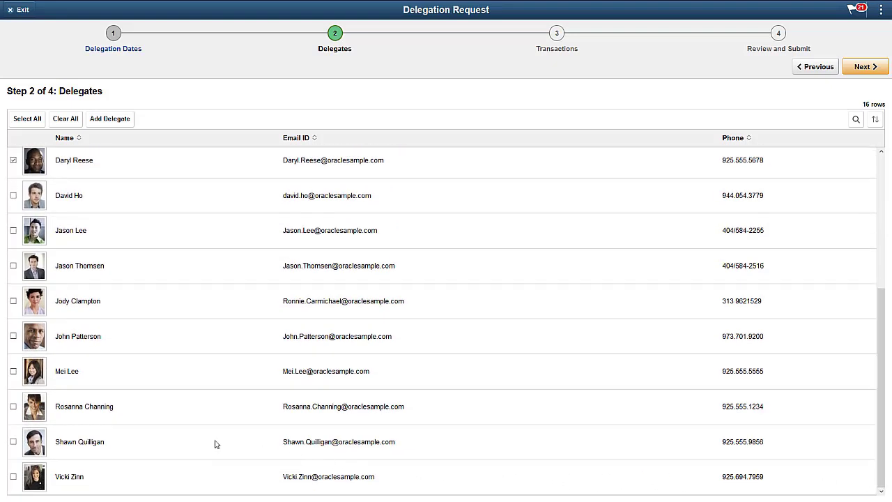
left_click(13, 337)
left_click(860, 73)
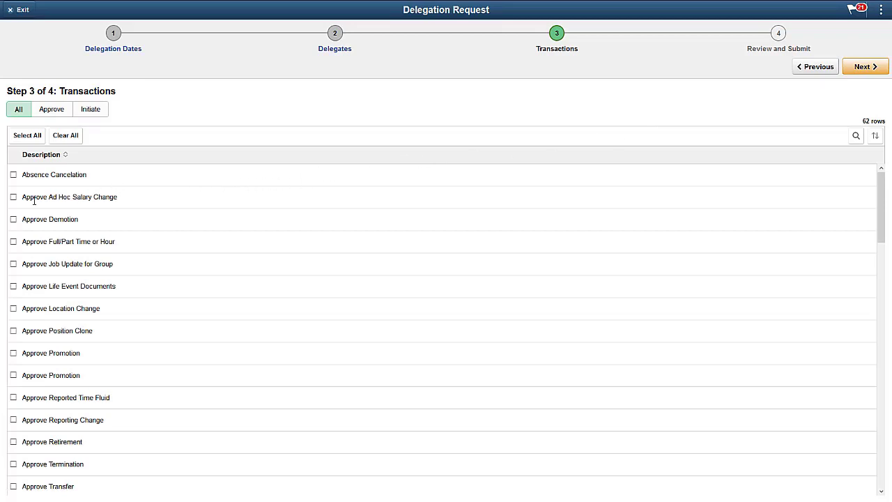
Select the Approve Ad Hoc Salary Change transaction and advance to Review and Submit.
left_click(13, 196)
left_click(868, 68)
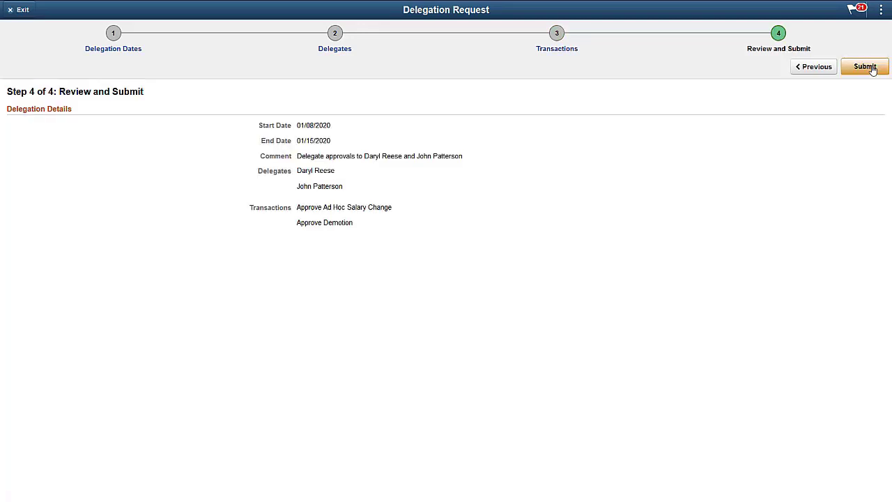
Submit the request and select its Submitted 01/08/2020–01/15/2020 row on My Delegates.
left_click(870, 67)
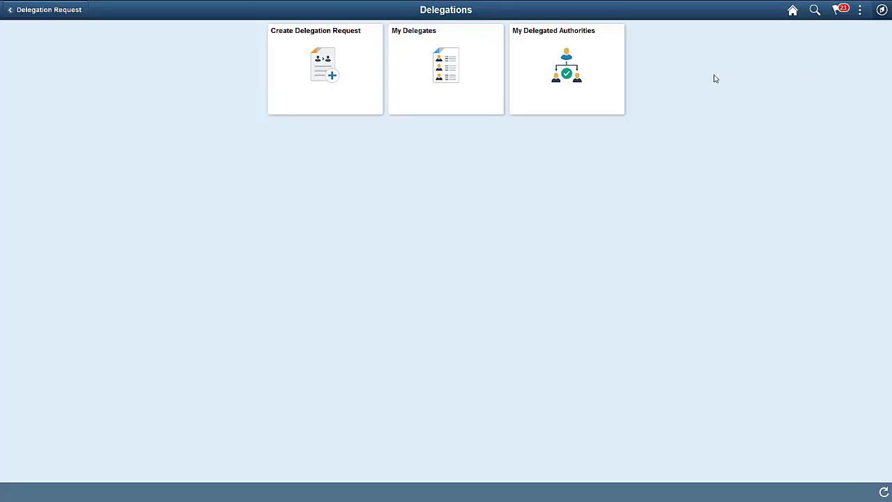
left_click(487, 95)
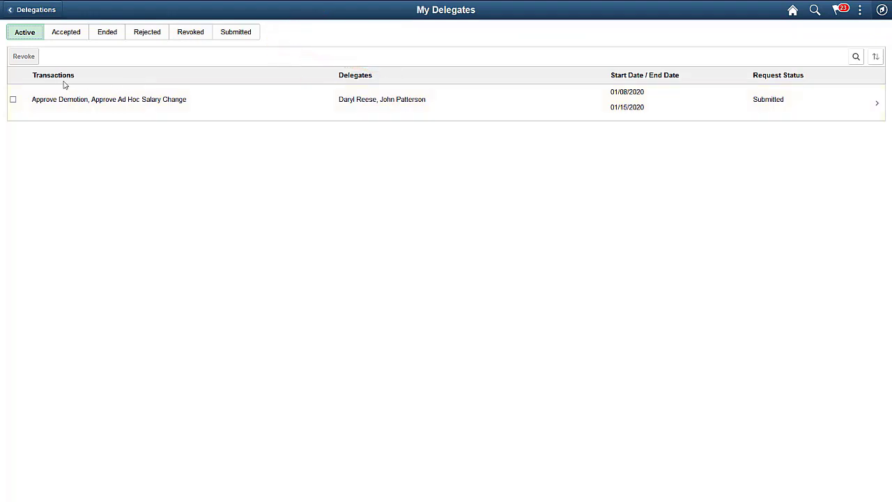
left_click(13, 100)
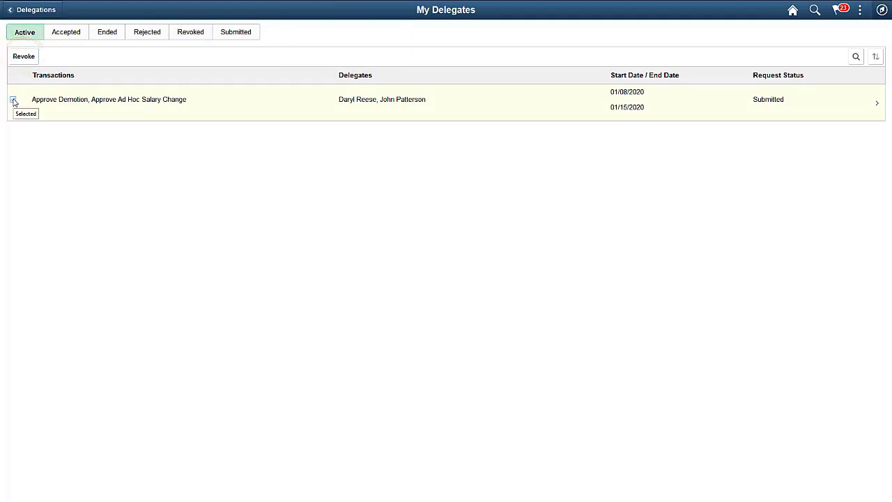
Return to Delegations and select the pending row under My Delegated Authorities.
left_click(13, 11)
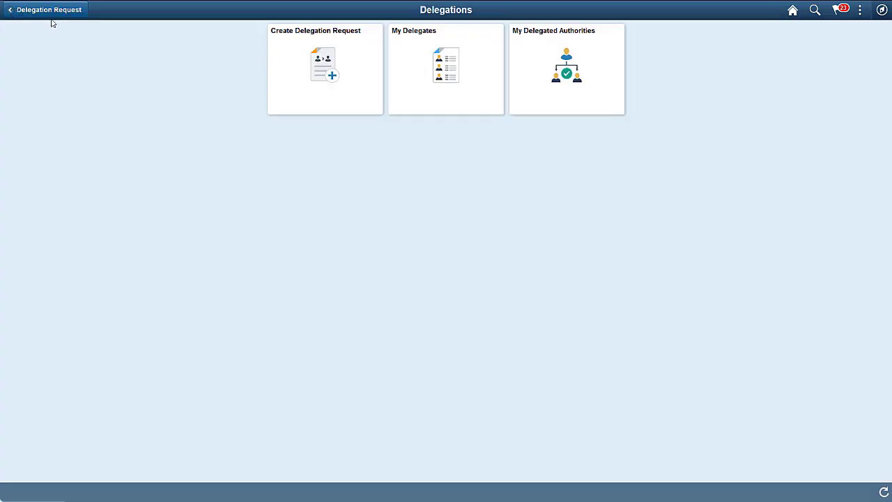
left_click(527, 87)
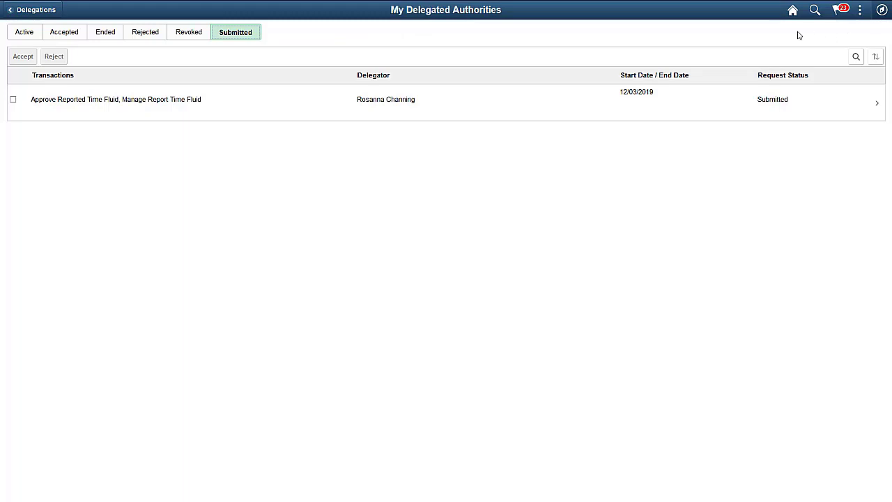
left_click(14, 100)
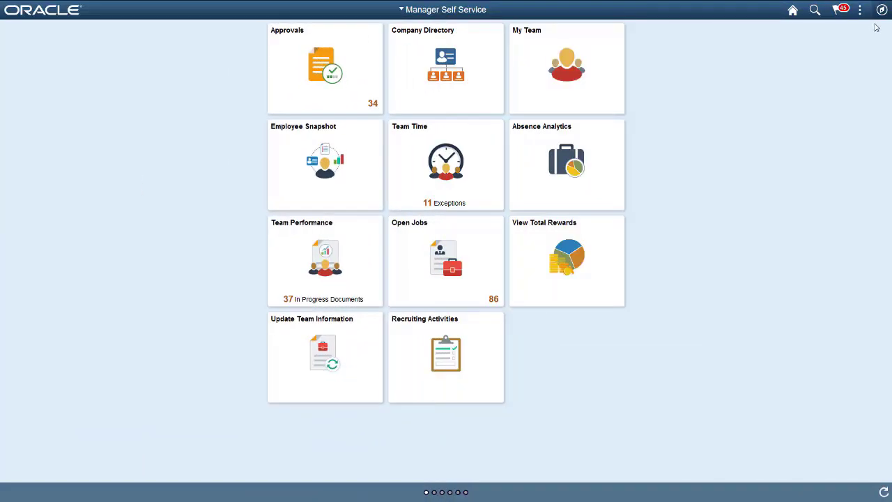
Browse Set Up HCM > Product Related > Payroll for North America > Payroll Processing Controls.
left_click(882, 11)
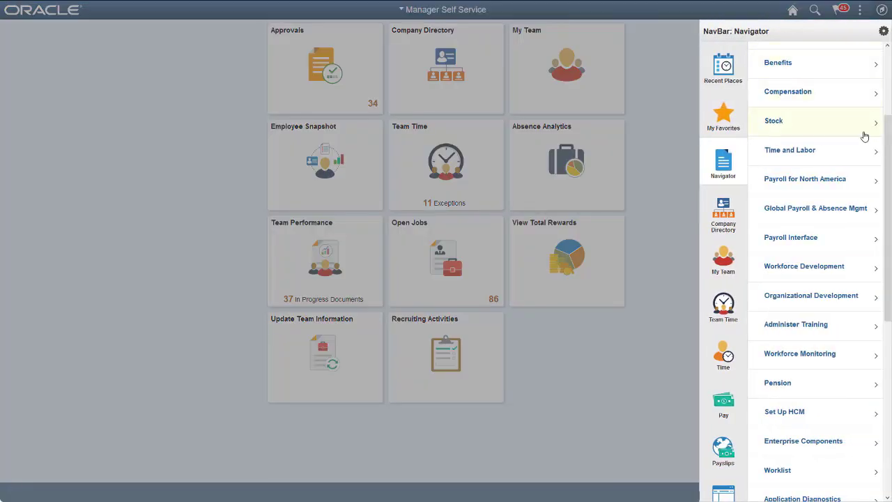
left_click(774, 420)
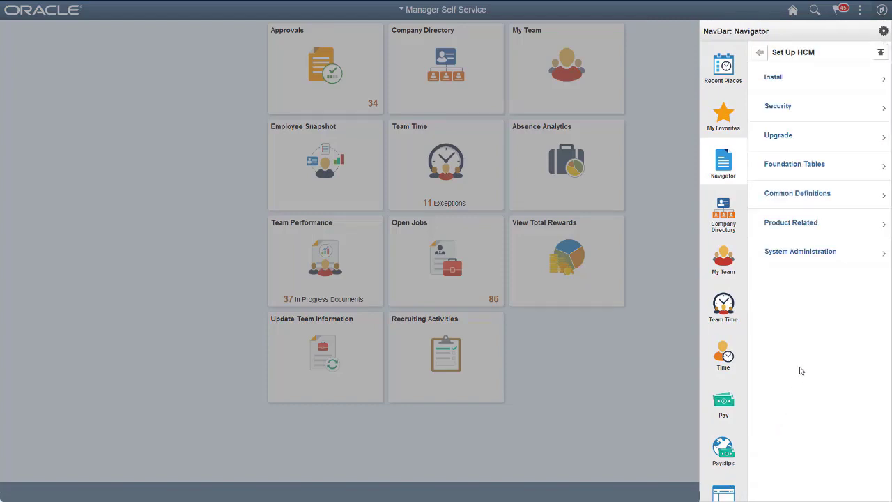
left_click(864, 233)
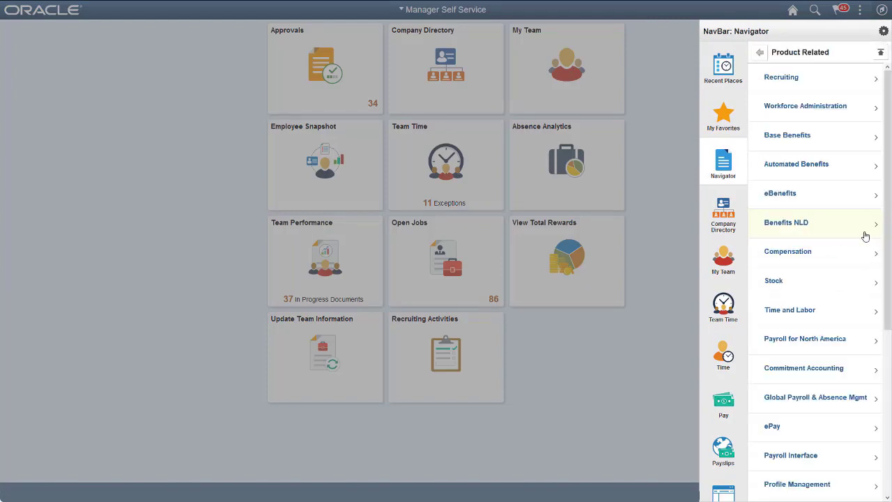
left_click(857, 342)
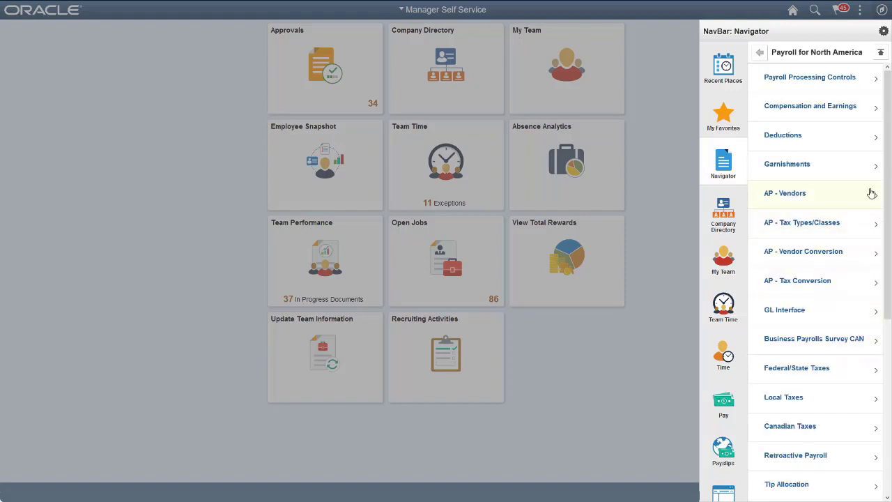
left_click(872, 78)
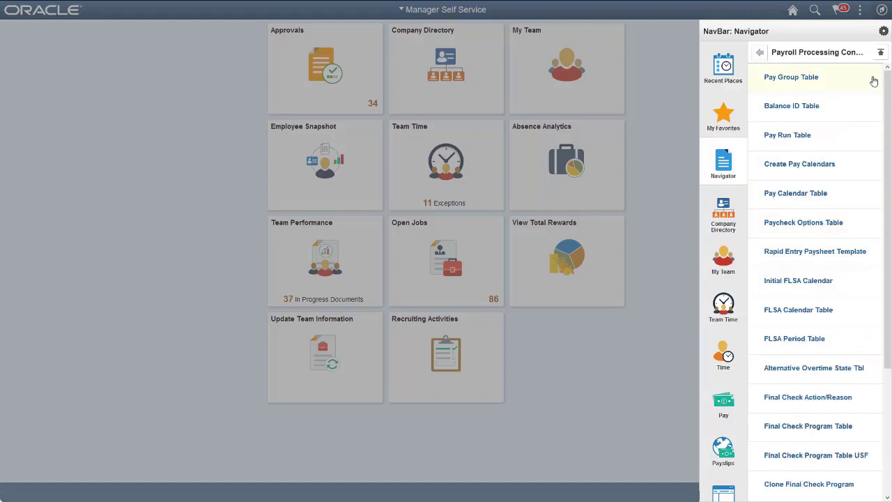
left_click_drag(889, 115, 890, 255)
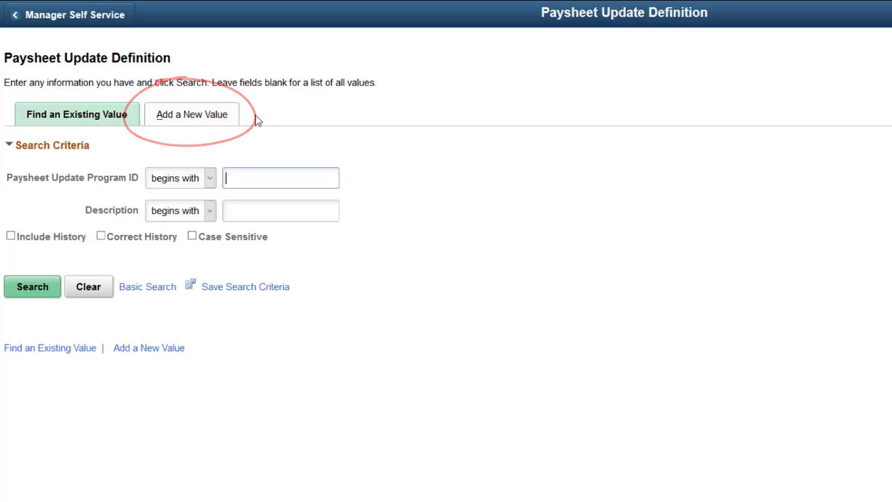
Add Paysheet Update Program PU1 described as 'Paysheet Load for Inactive EEs'.
left_click(228, 120)
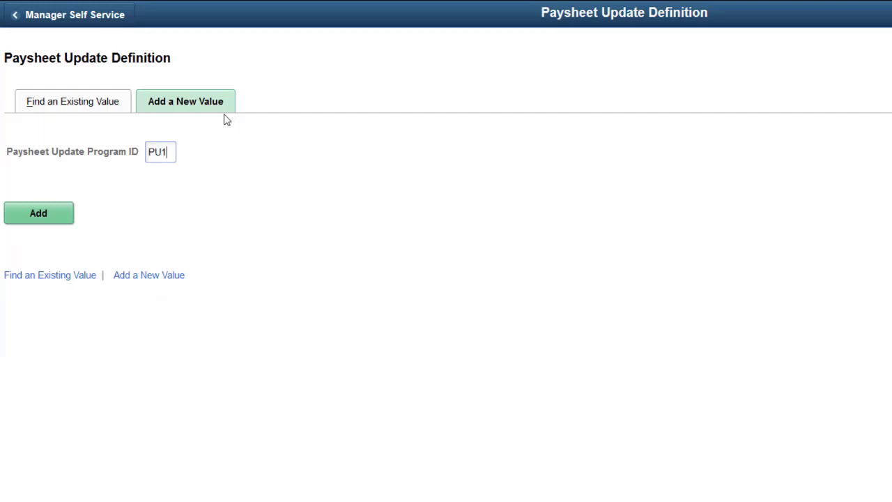
left_click(48, 216)
left_click(177, 233)
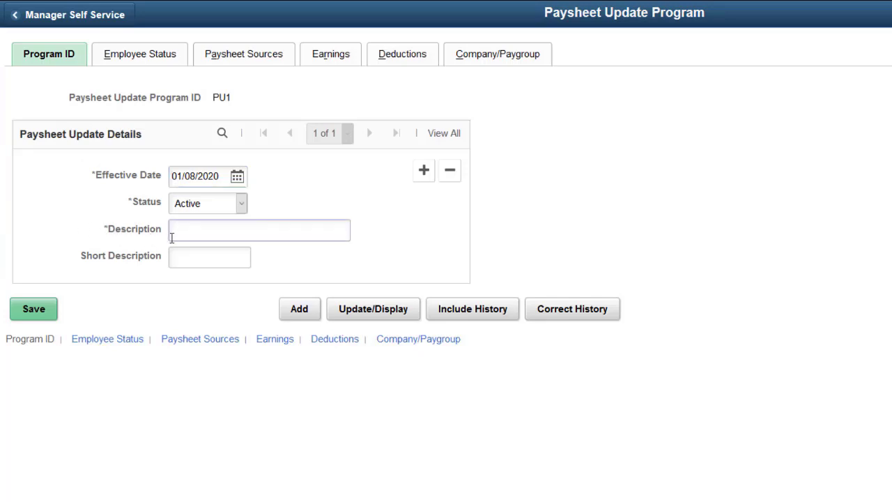
type("Paysheet Load for Inactive")
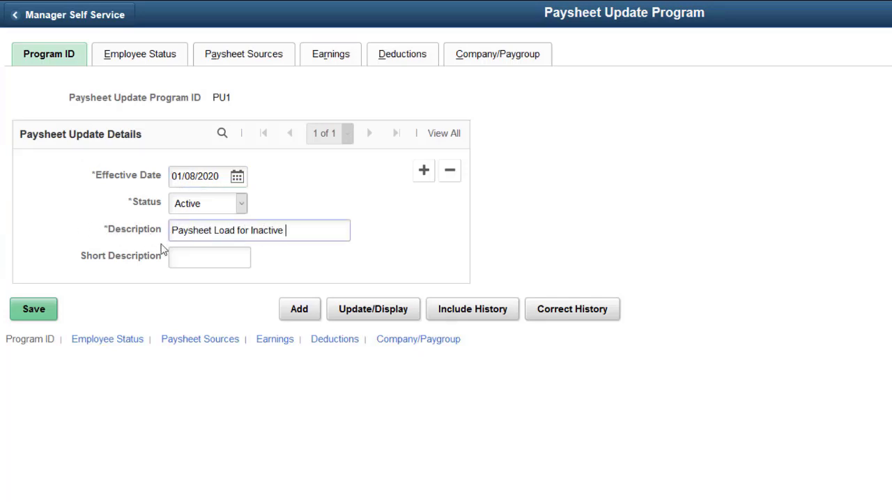
type(" EEs")
Add employee statuses T (Terminated) and R (Retired) on PU1's Employee Status tab.
left_click(167, 61)
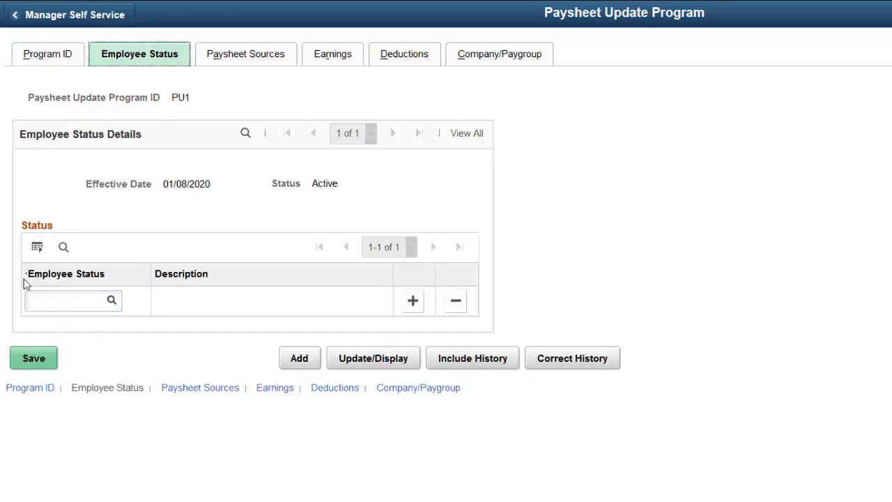
left_click(31, 302)
type("T")
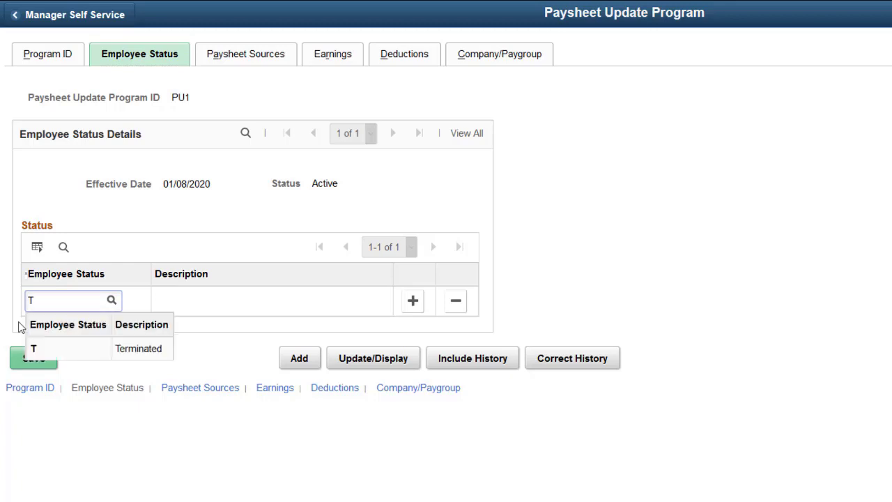
left_click(137, 357)
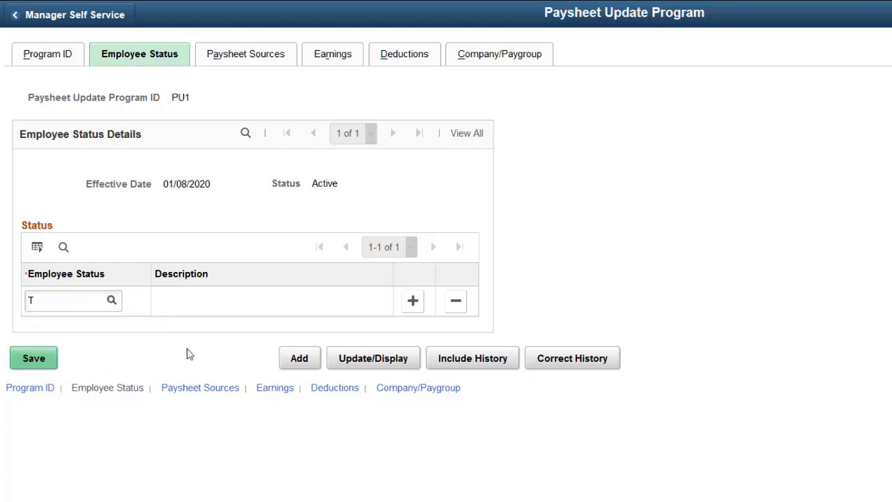
left_click(413, 302)
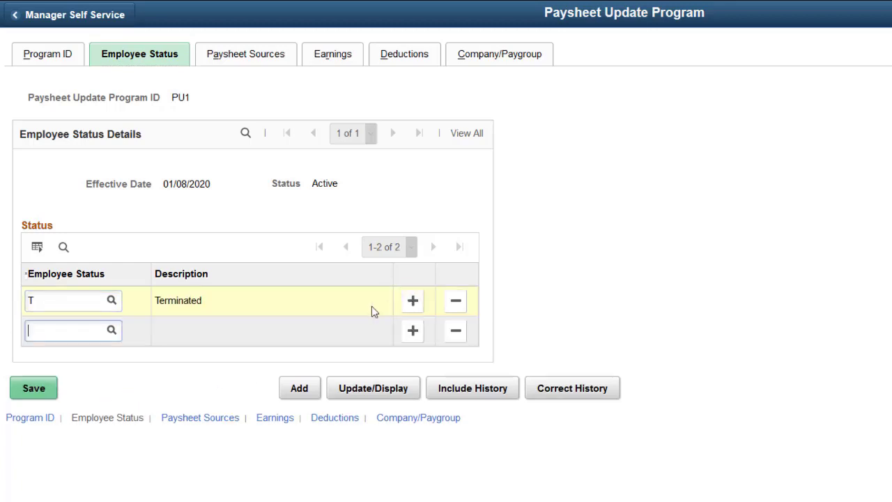
type("R")
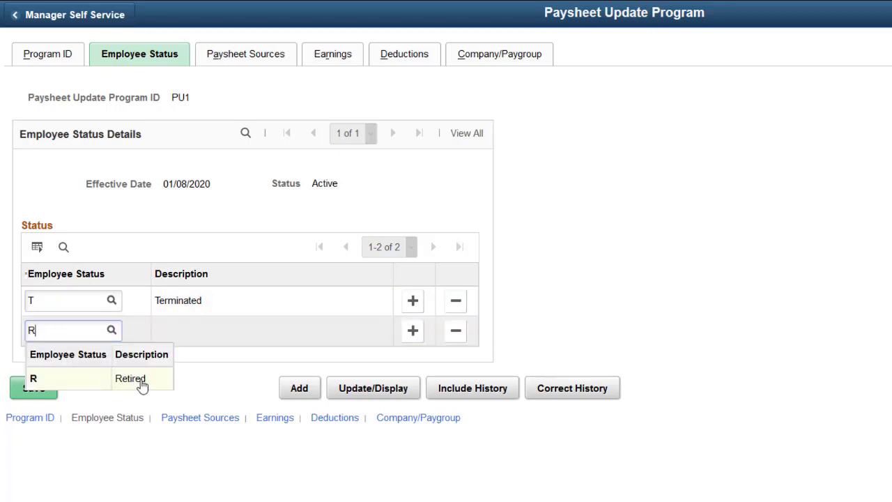
left_click(171, 383)
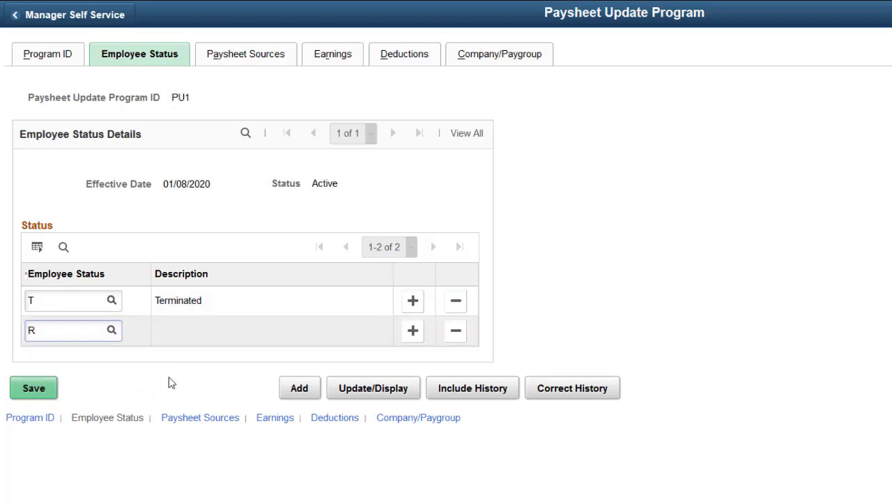
Fill two Paysheet Sources rows for PU1: Expense Interface and Other Sources.
left_click(259, 63)
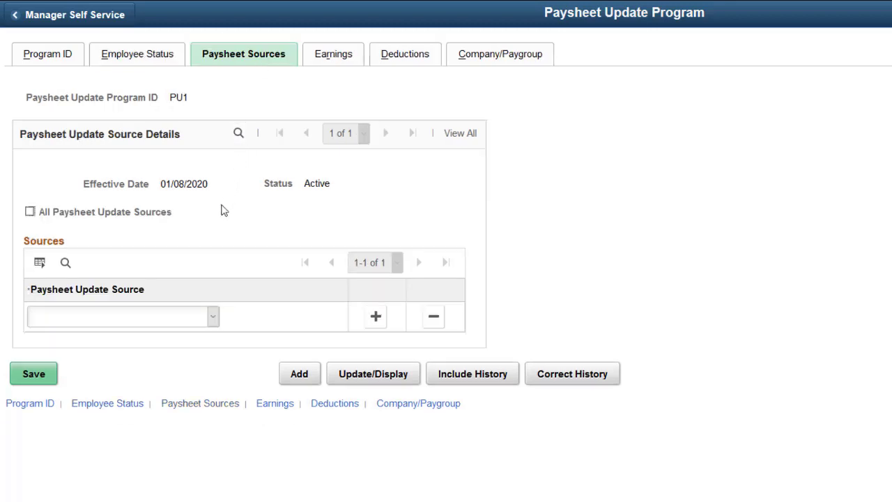
left_click(214, 316)
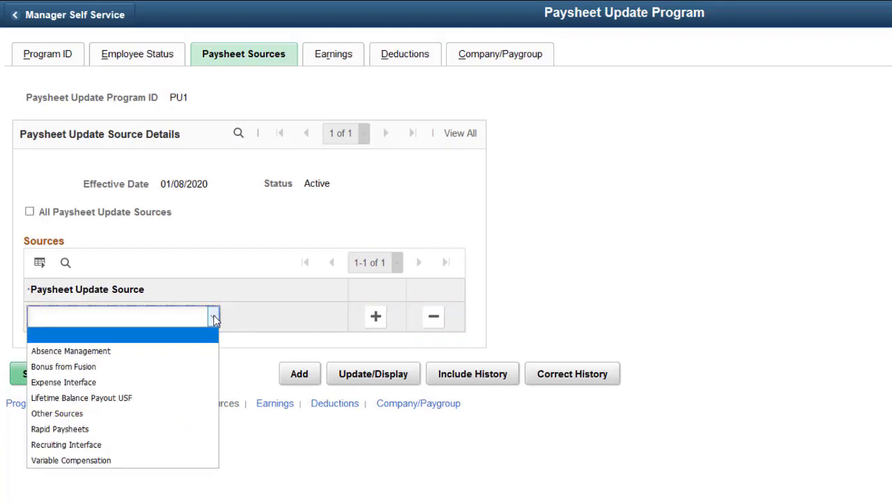
left_click(118, 382)
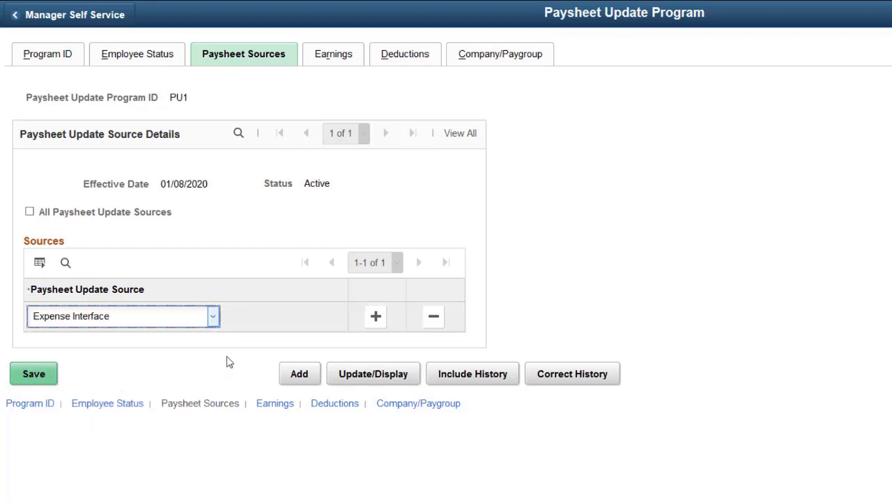
left_click(375, 316)
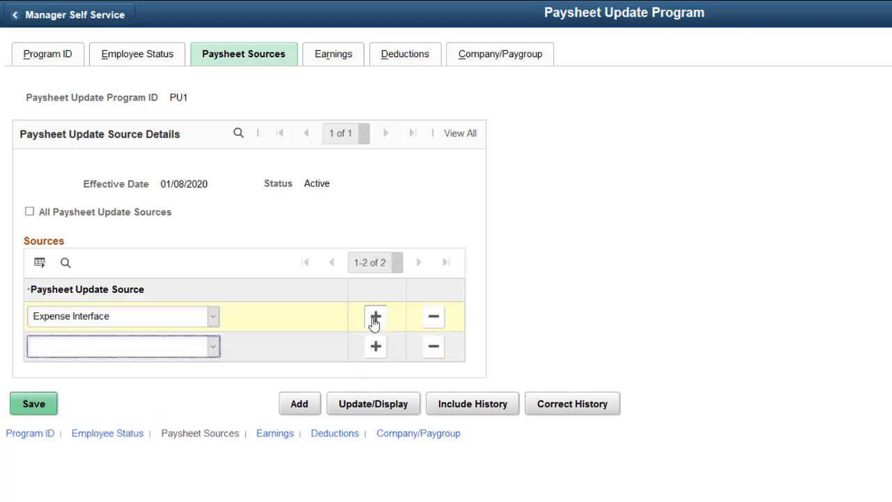
left_click(212, 348)
left_click(80, 444)
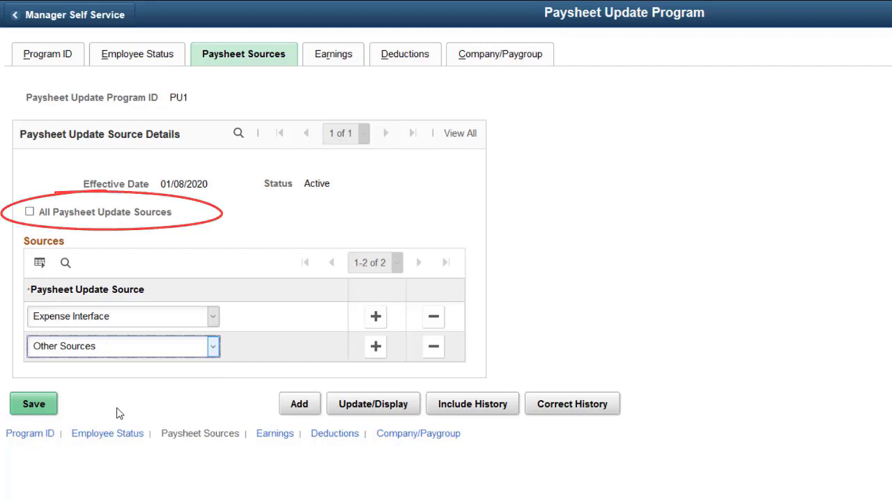
Add earnings codes BNS (Bonus) and EXP (Expense Reimbursement) on PU1's Earnings tab.
left_click(346, 63)
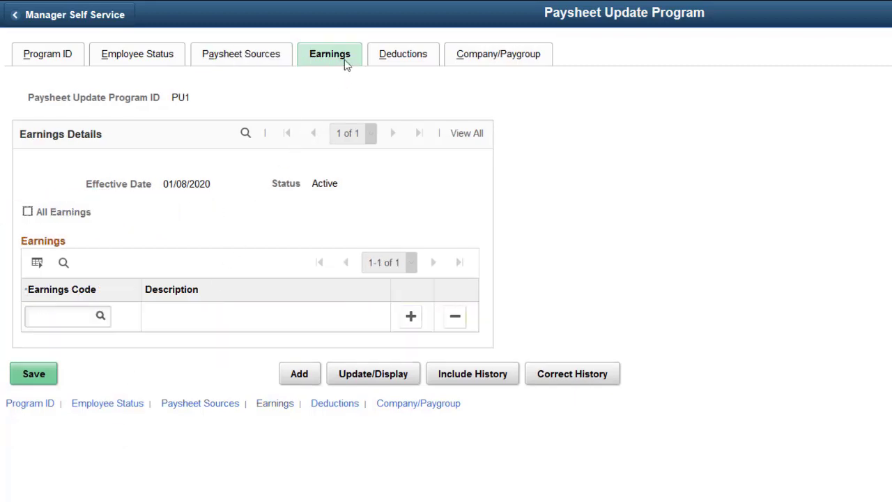
left_click(35, 320)
type("BNS")
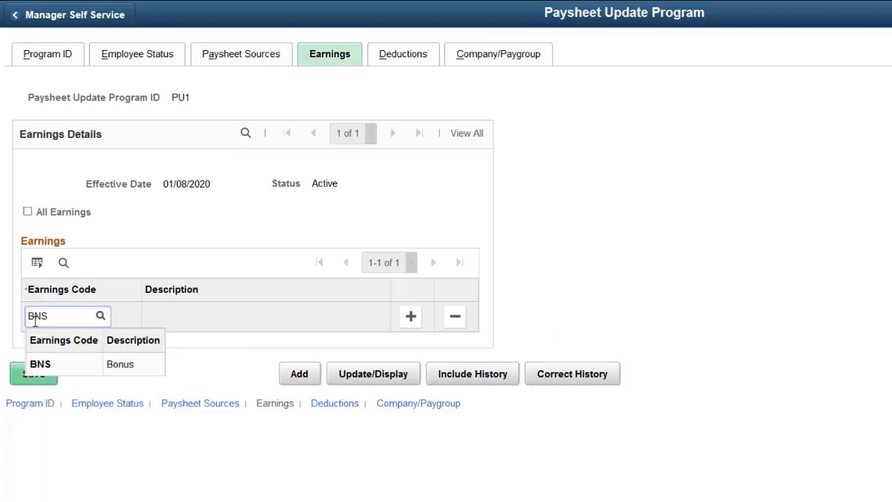
left_click(65, 369)
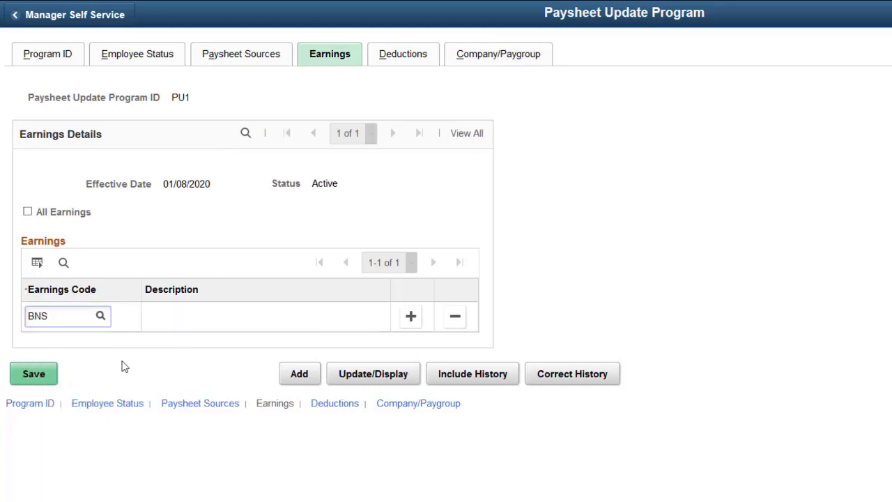
left_click(411, 317)
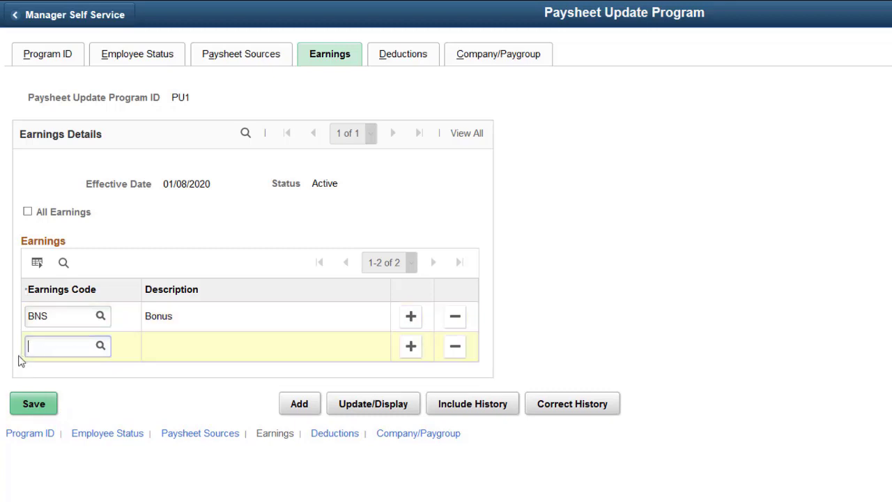
type("EXP")
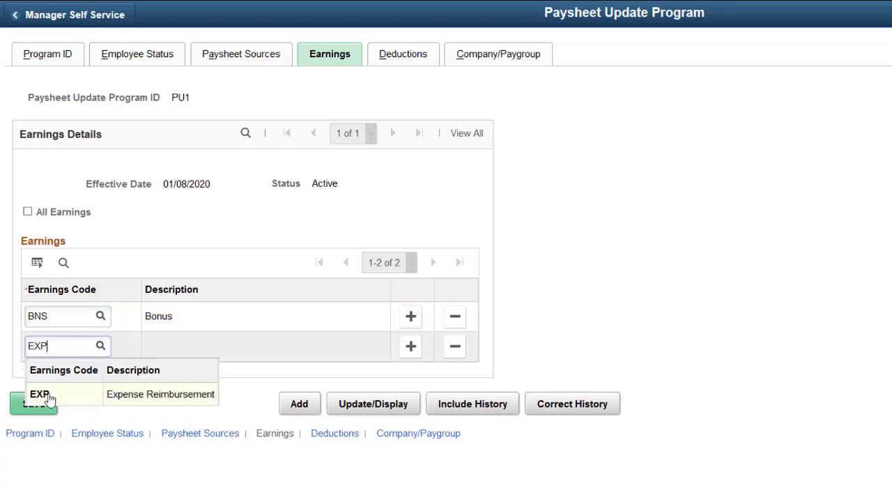
left_click(46, 396)
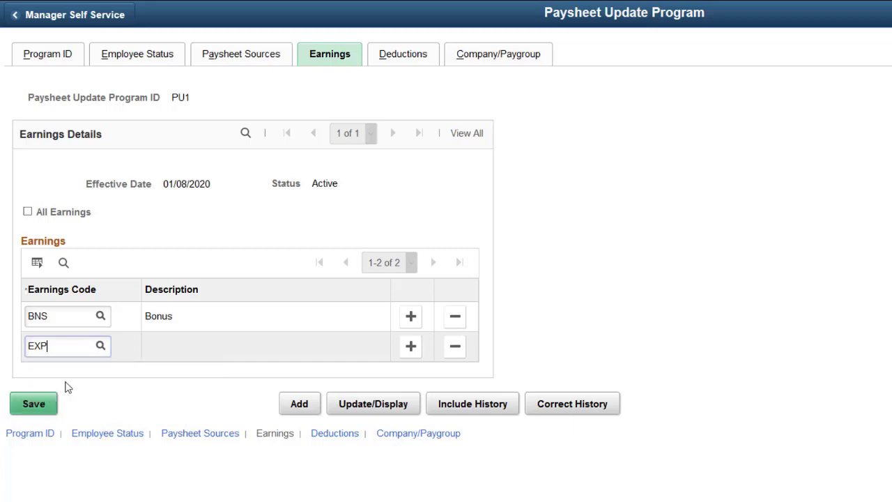
Check All Deductions and All Companies and Paygroups for program PU1, then save it.
left_click(415, 60)
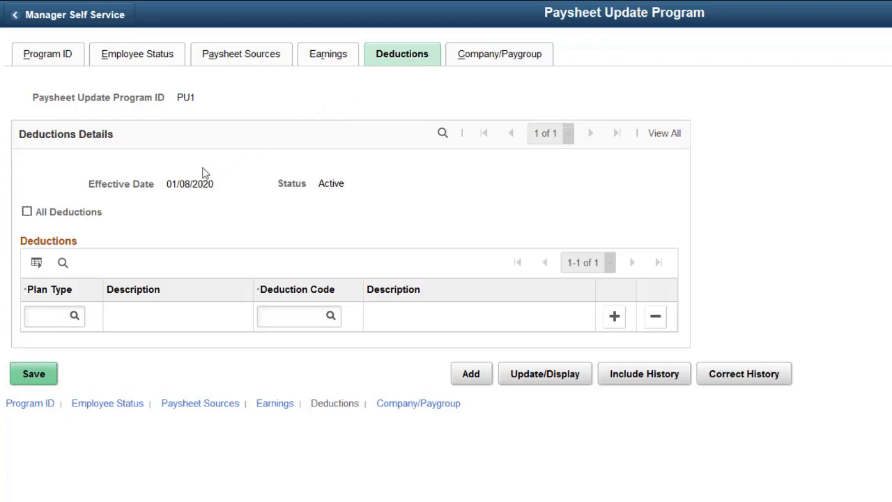
left_click(27, 212)
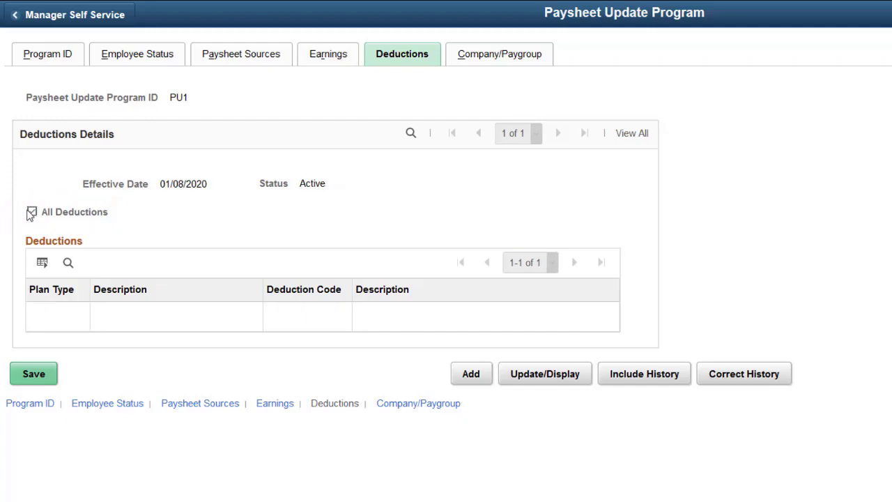
left_click(489, 64)
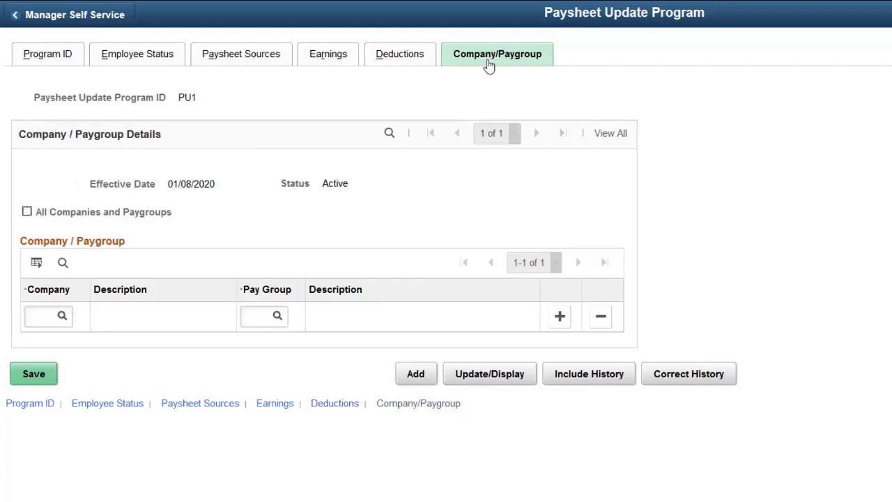
left_click(28, 212)
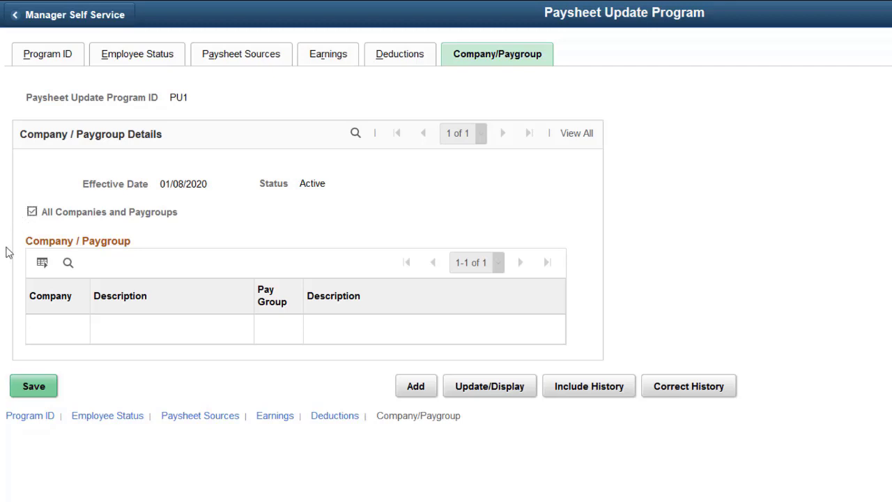
left_click(25, 389)
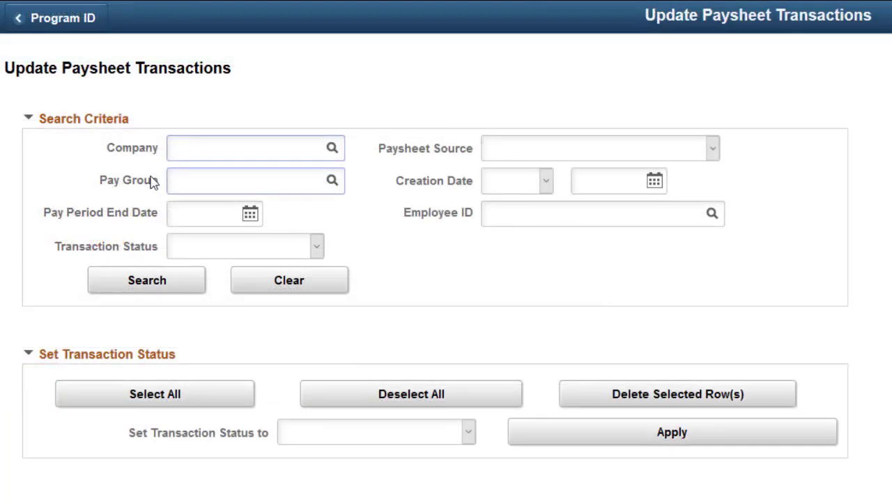
Search paysheet transactions for company GBI Global Business Institute with source Other Sources.
type("GB")
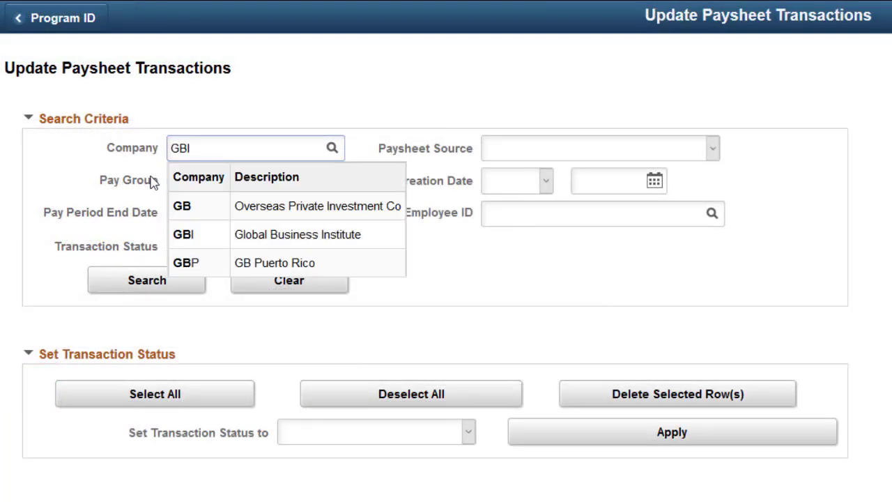
type("I")
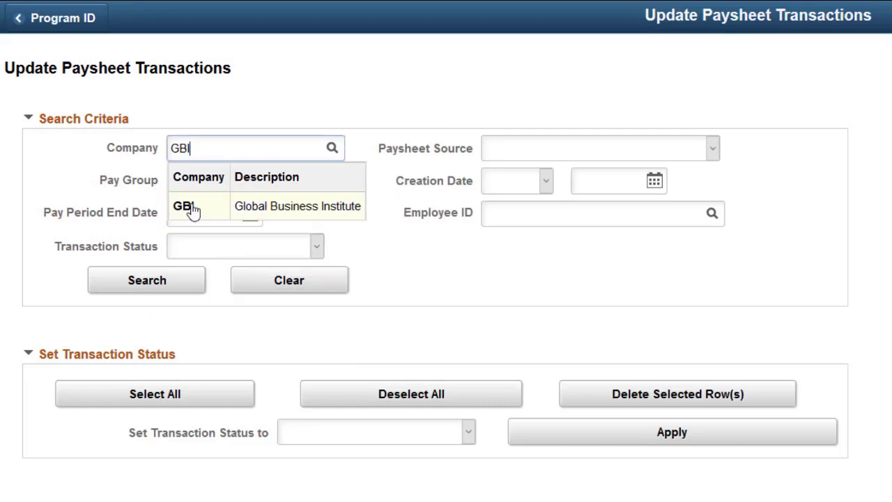
left_click(191, 208)
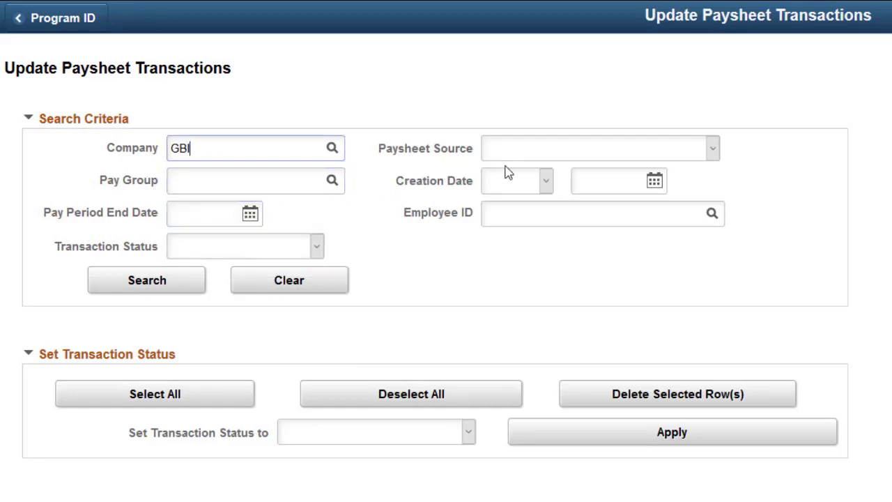
left_click(713, 149)
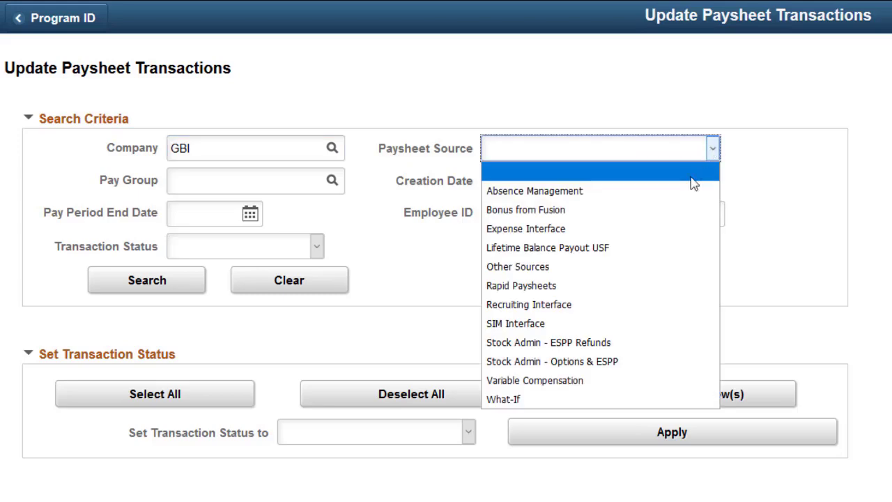
left_click(631, 266)
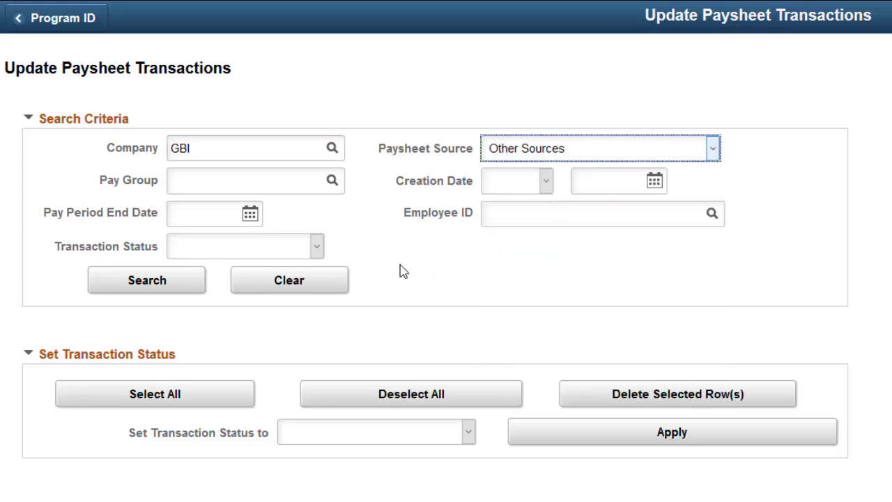
left_click(180, 282)
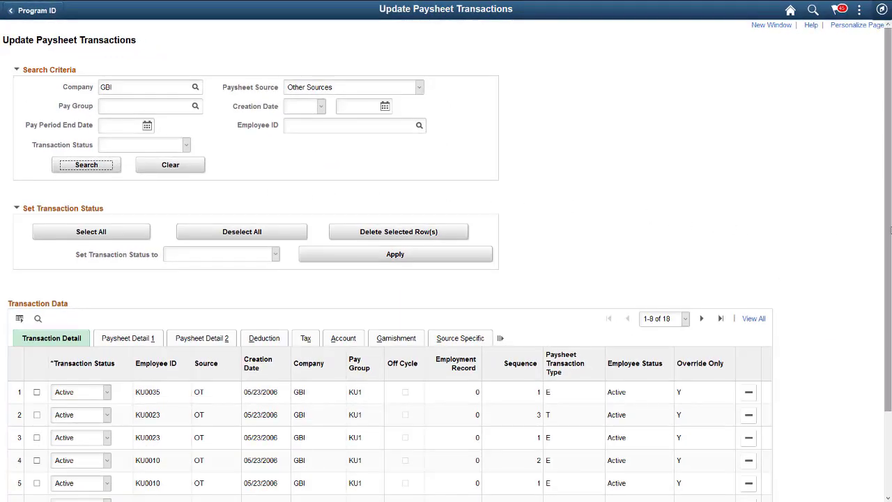
scroll(890, 232, "down", 3)
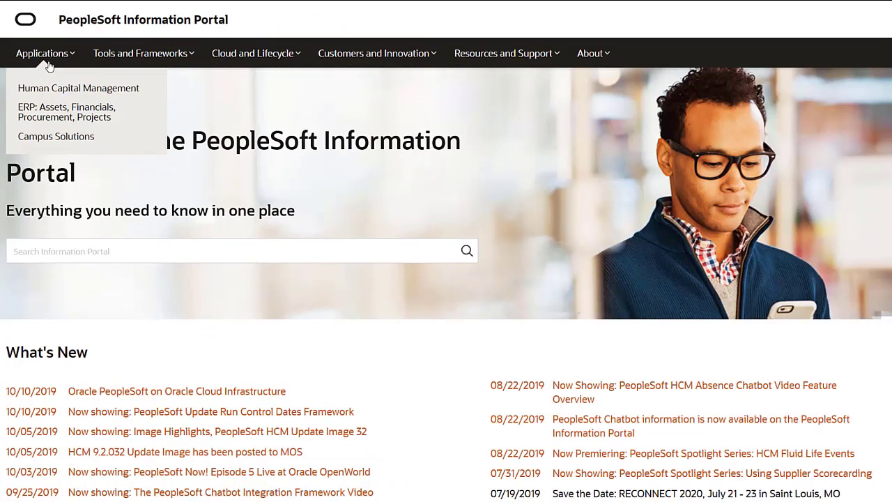
mouse_move(104, 70)
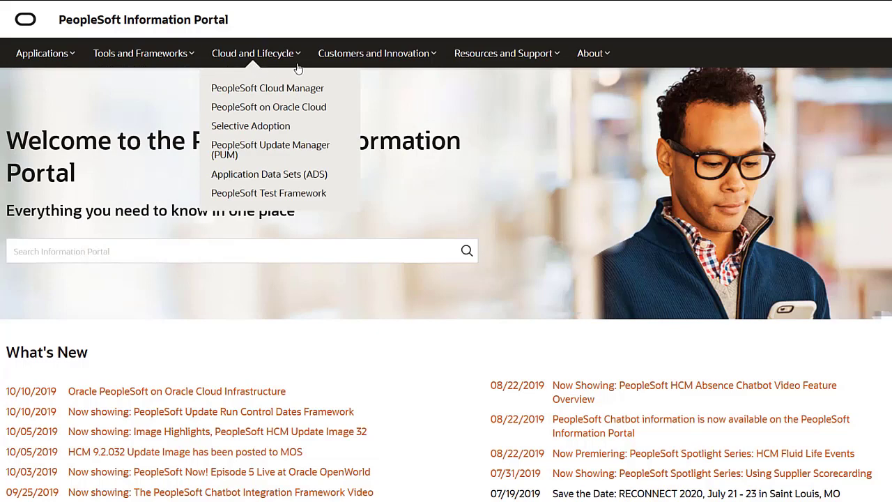
mouse_move(332, 70)
mouse_move(470, 69)
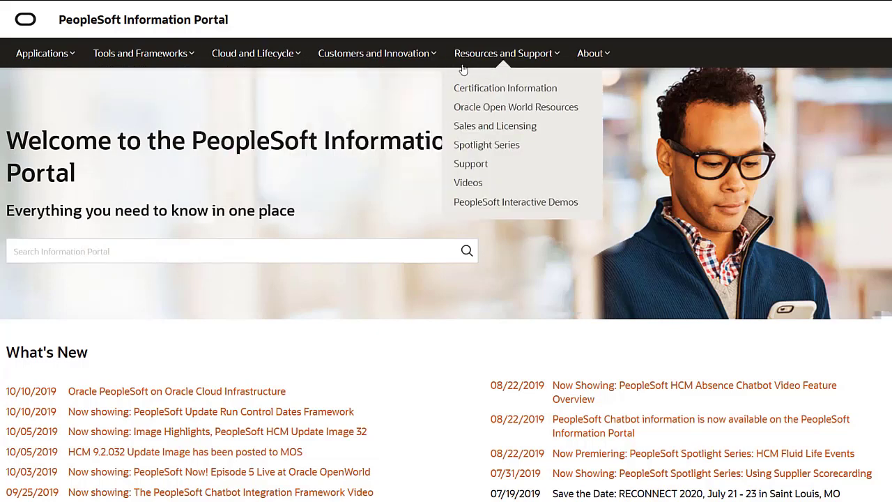